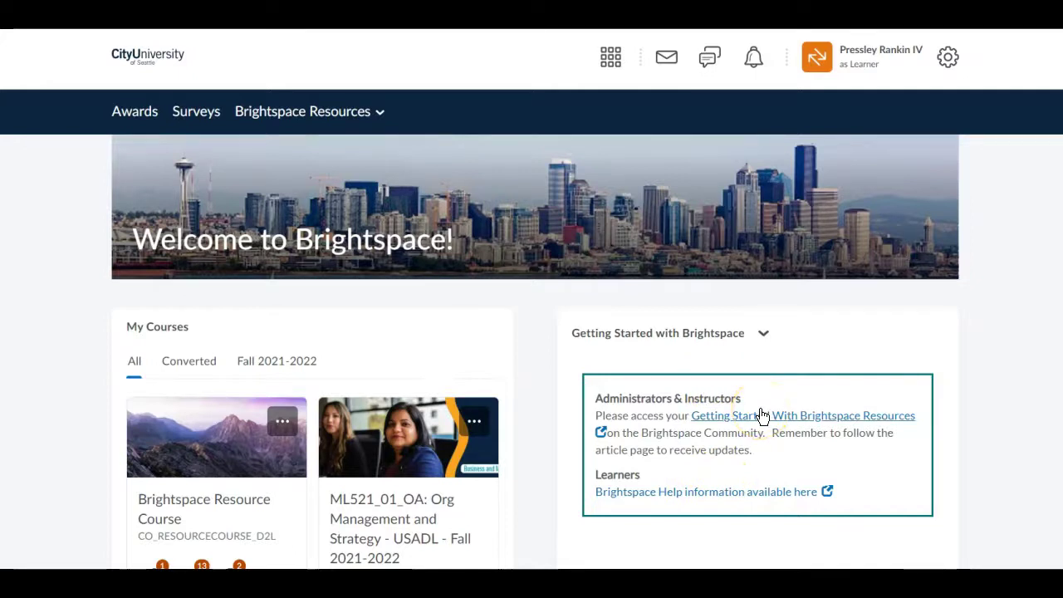
Open the course selector to view the enrolled courses, then close it.
{"action": "left_click", "coordinate": [806, 489]}
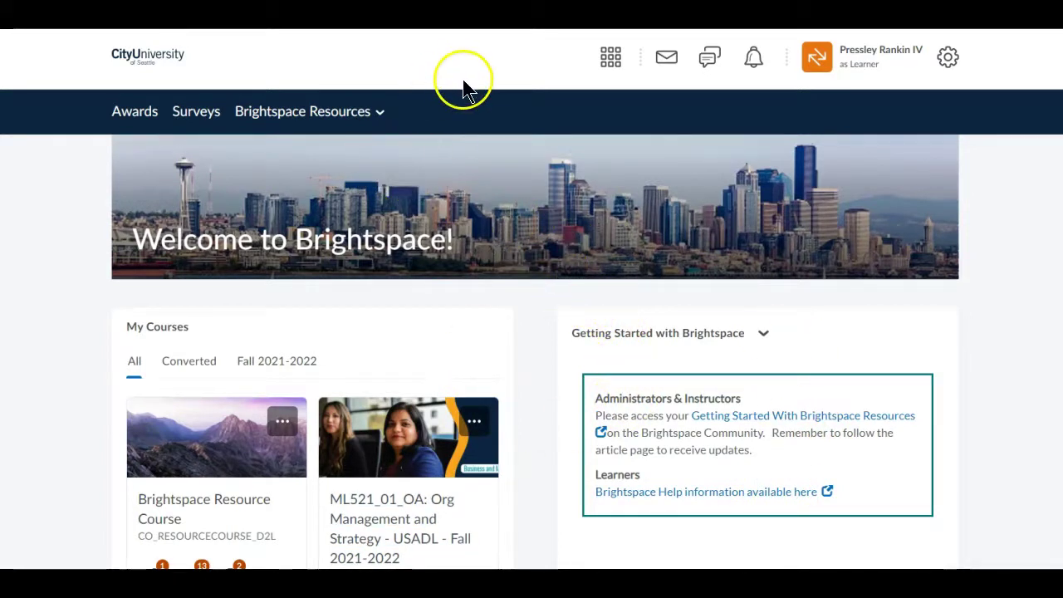
{"action": "left_click", "coordinate": [616, 67]}
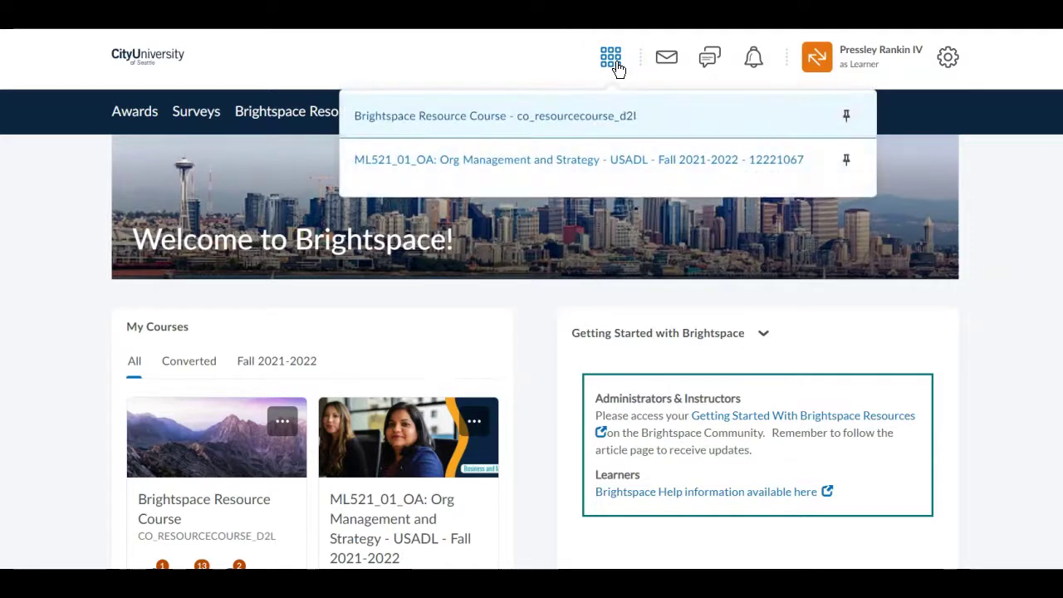
{"action": "left_click", "coordinate": [614, 65]}
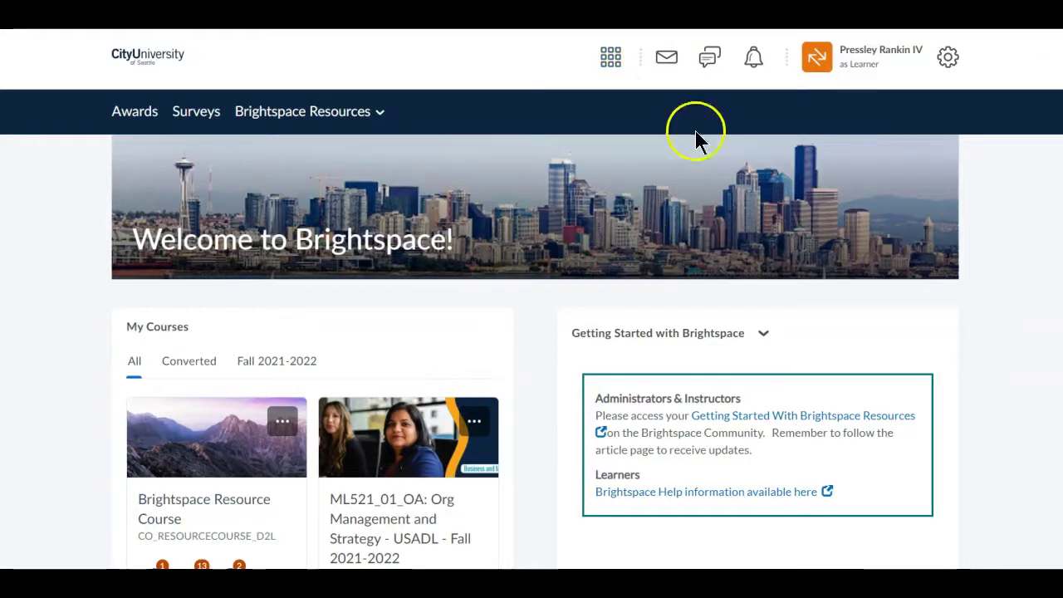
Check the message and alert icons, then show the learner's account menu.
{"action": "left_click", "coordinate": [669, 77]}
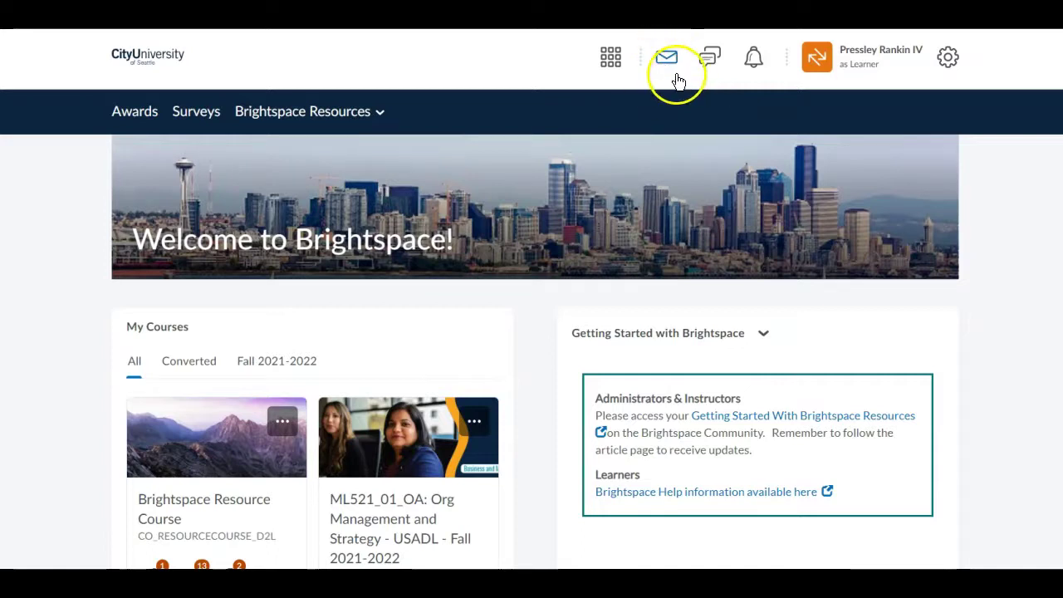
{"action": "left_click", "coordinate": [751, 73]}
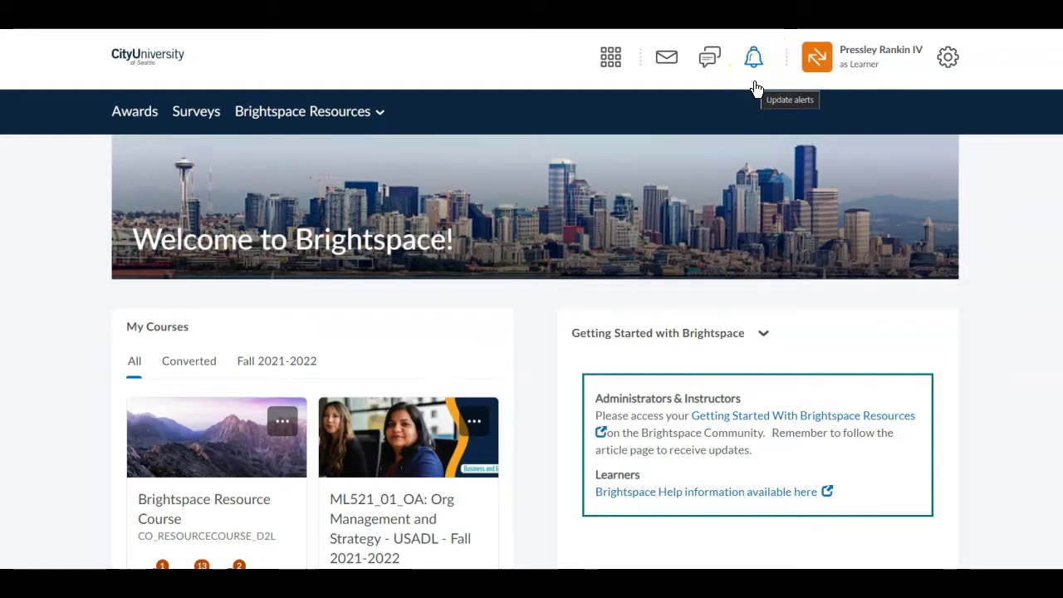
{"action": "left_click", "coordinate": [861, 71]}
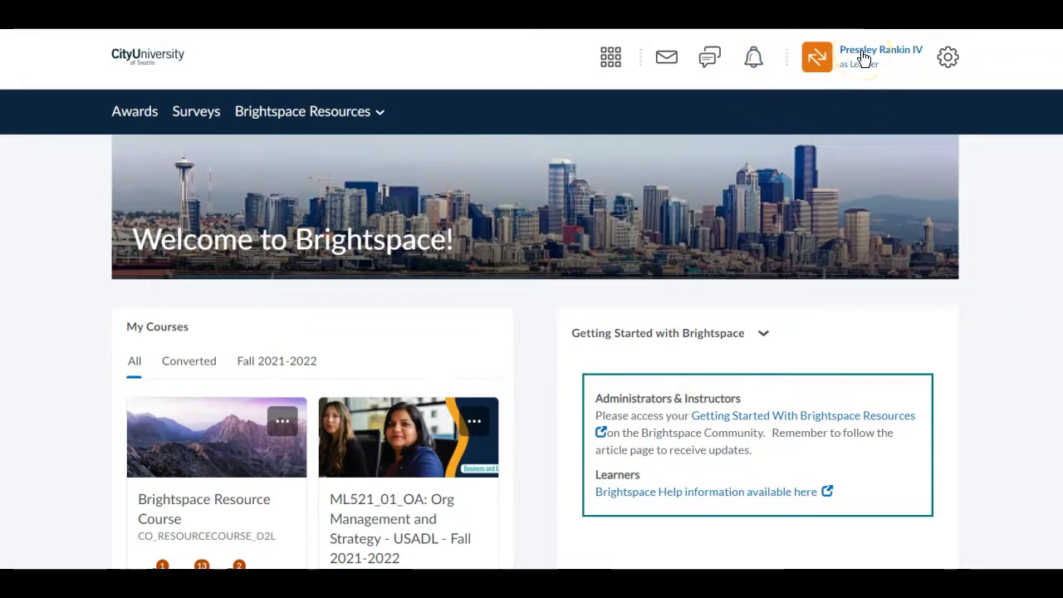
{"action": "left_click", "coordinate": [864, 58]}
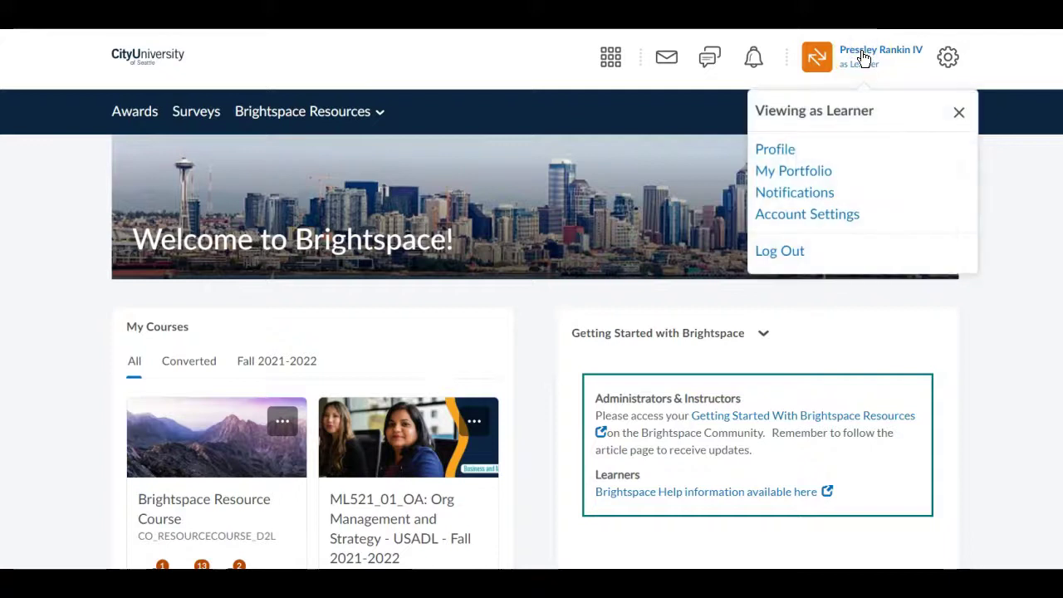
Look through the Edit My User Profile page and close it without saving changes.
{"action": "left_click", "coordinate": [774, 150]}
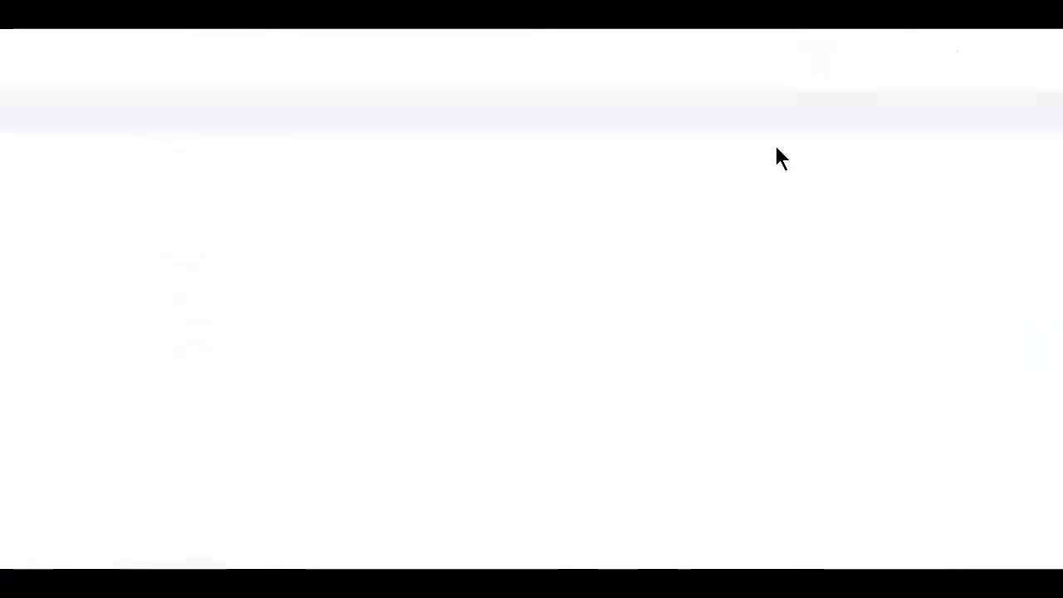
{"action": "left_click", "coordinate": [437, 251]}
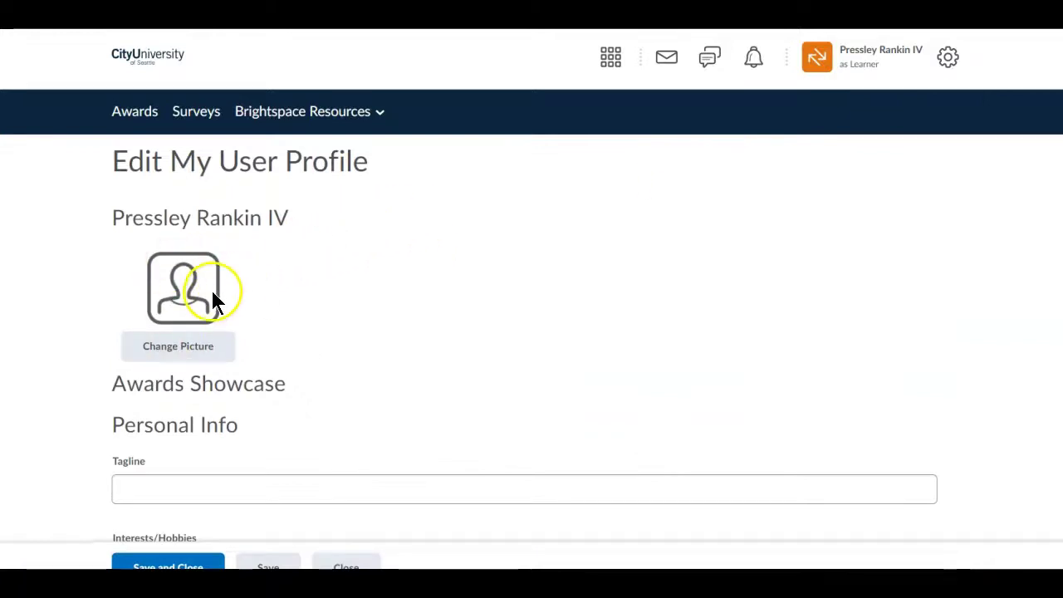
{"action": "scroll", "coordinate": [337, 442], "scroll_direction": "down", "scroll_amount": 2}
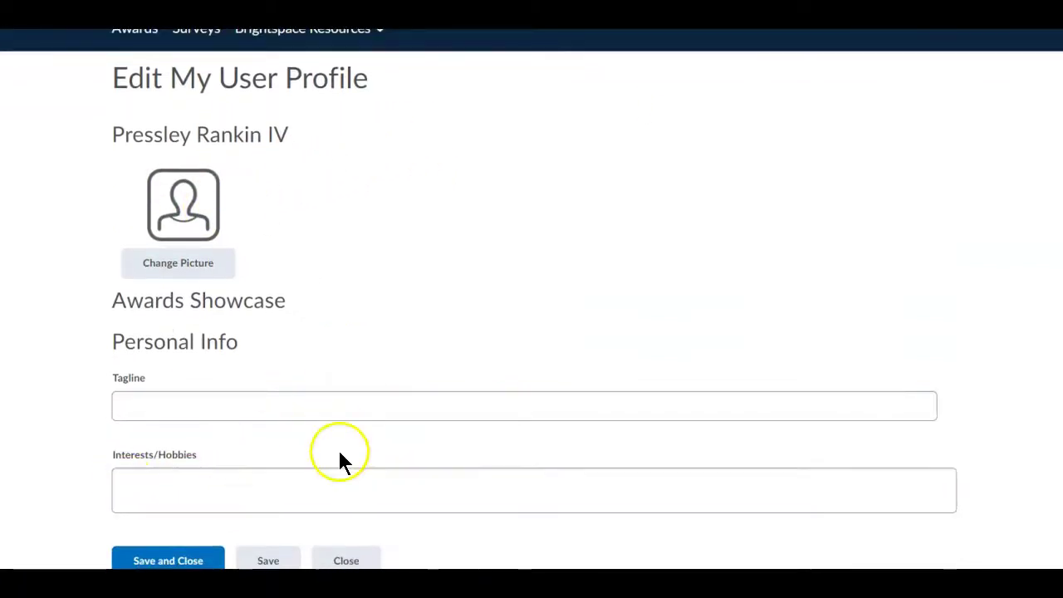
{"action": "left_click", "coordinate": [345, 561]}
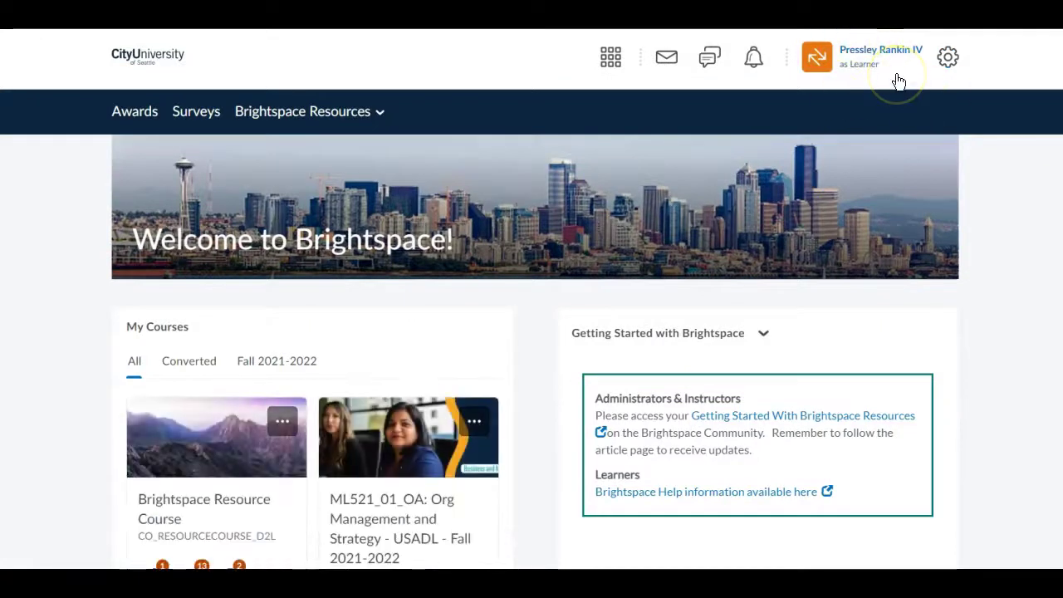
Review contact methods, activity summary and instant notification settings, then return to the homepage.
{"action": "left_click", "coordinate": [863, 53]}
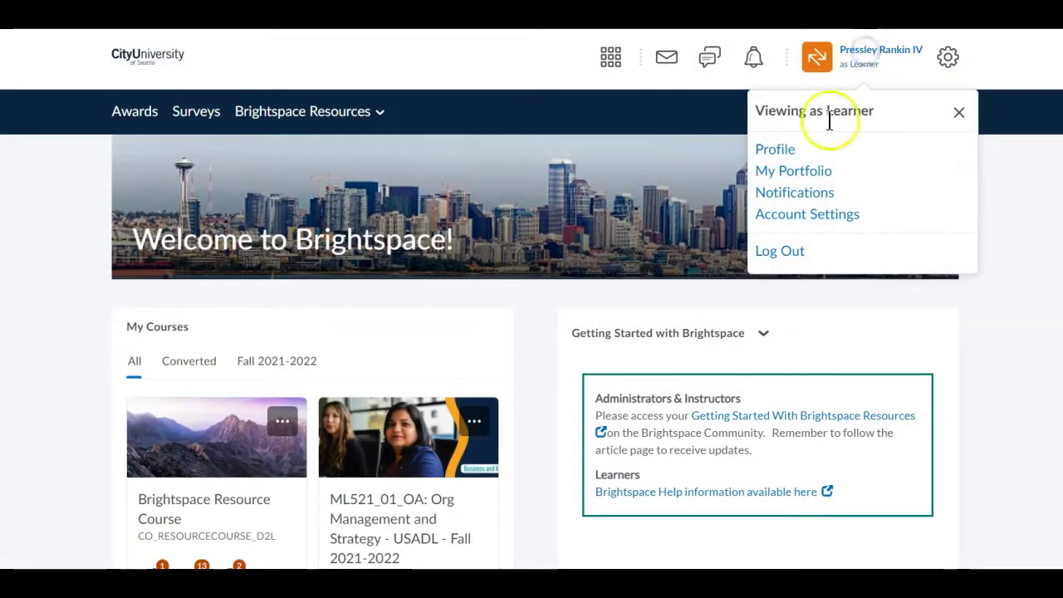
{"action": "left_click", "coordinate": [786, 195]}
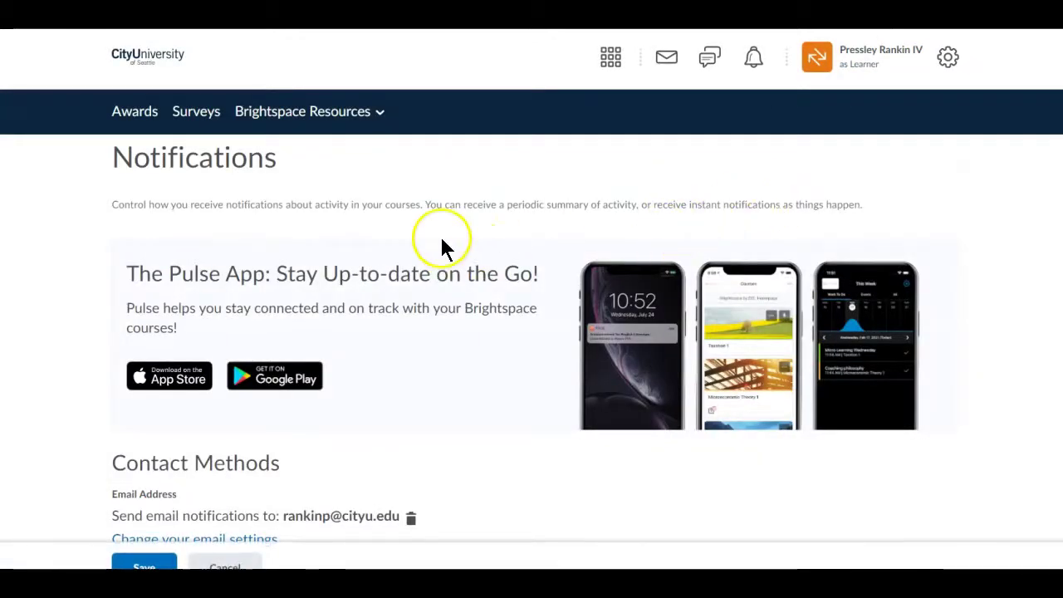
{"action": "scroll", "coordinate": [438, 243], "scroll_direction": "down", "scroll_amount": 3}
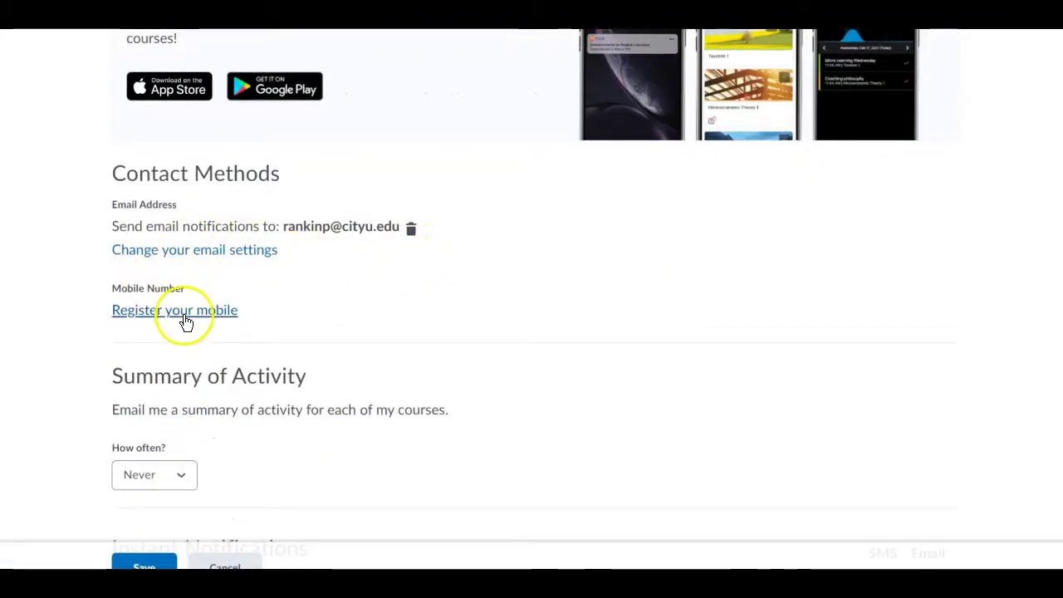
{"action": "scroll", "coordinate": [465, 327], "scroll_direction": "down", "scroll_amount": 5}
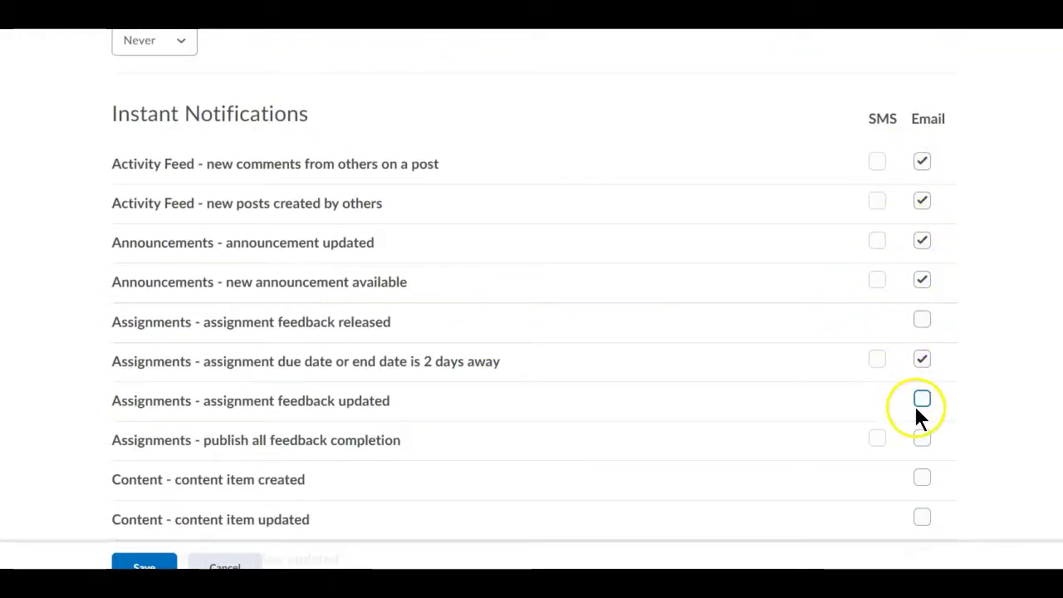
{"action": "scroll", "coordinate": [904, 406], "scroll_direction": "down", "scroll_amount": 2}
{"action": "scroll", "coordinate": [928, 498], "scroll_direction": "down", "scroll_amount": 4}
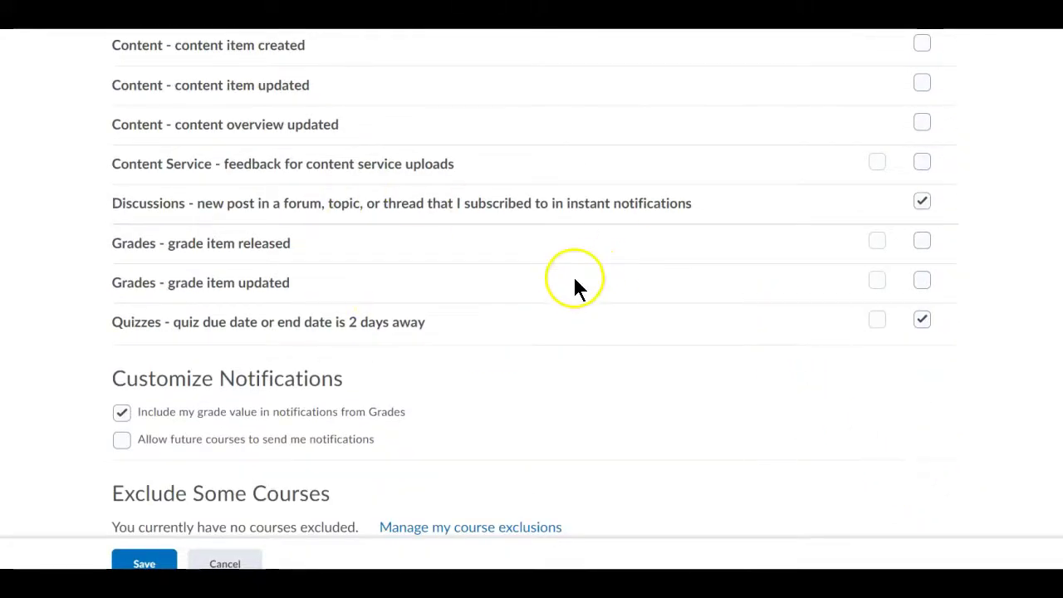
{"action": "scroll", "coordinate": [571, 286], "scroll_direction": "up", "scroll_amount": 1}
{"action": "scroll", "coordinate": [571, 286], "scroll_direction": "up", "scroll_amount": 15}
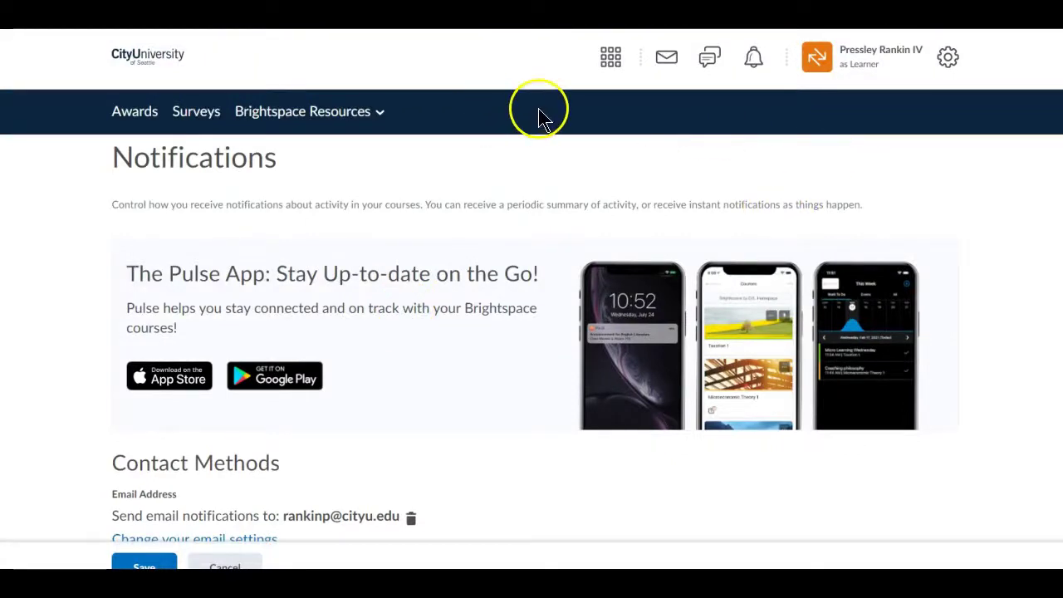
{"action": "left_click", "coordinate": [146, 63]}
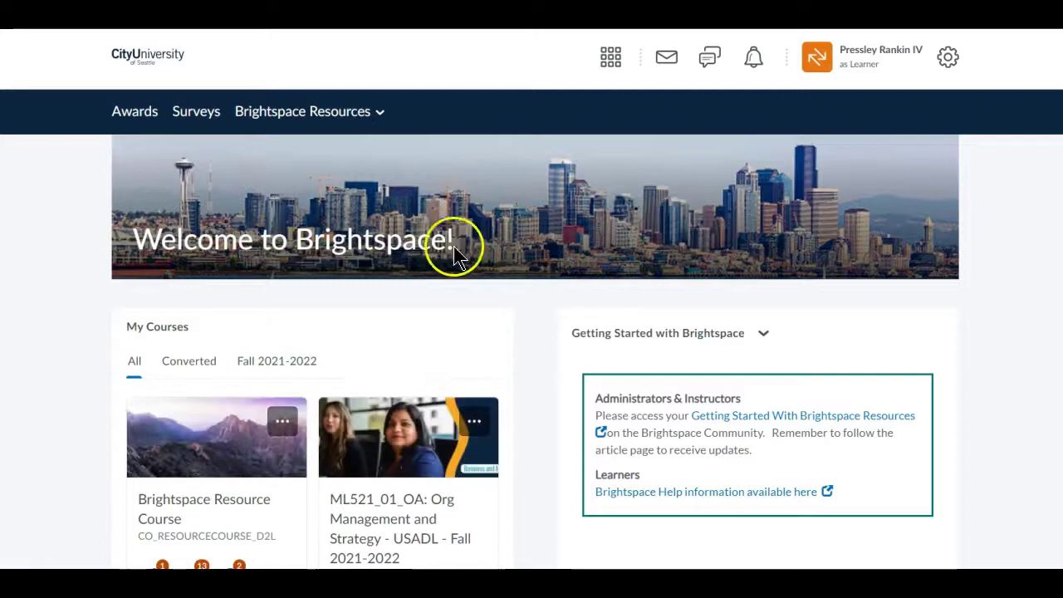
Open the ML521_01_OA: Org Management and Strategy course card from My Courses.
{"action": "scroll", "coordinate": [373, 239], "scroll_direction": "down", "scroll_amount": 1}
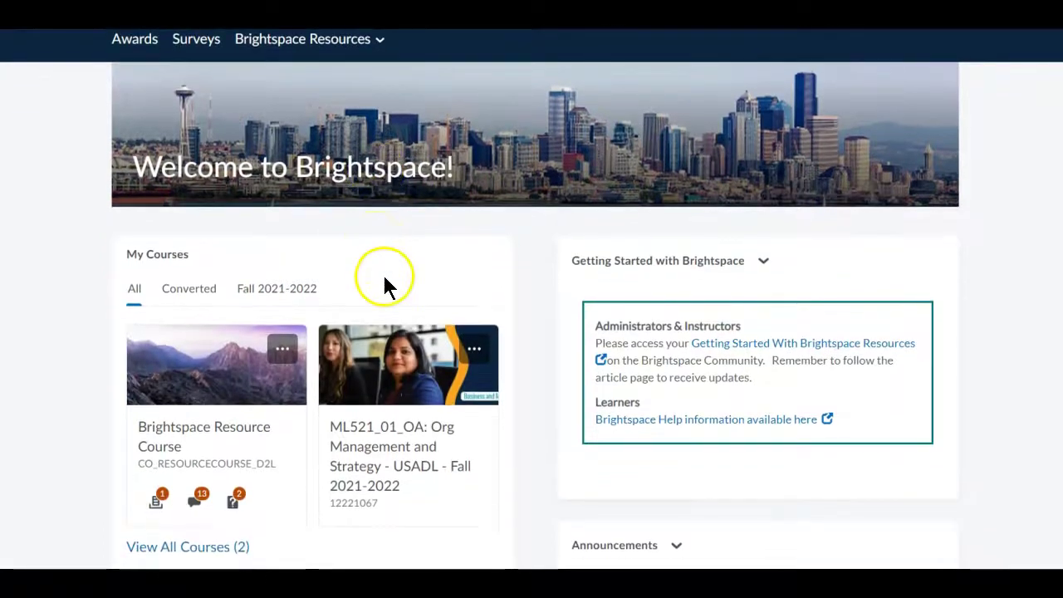
{"action": "left_click", "coordinate": [395, 457]}
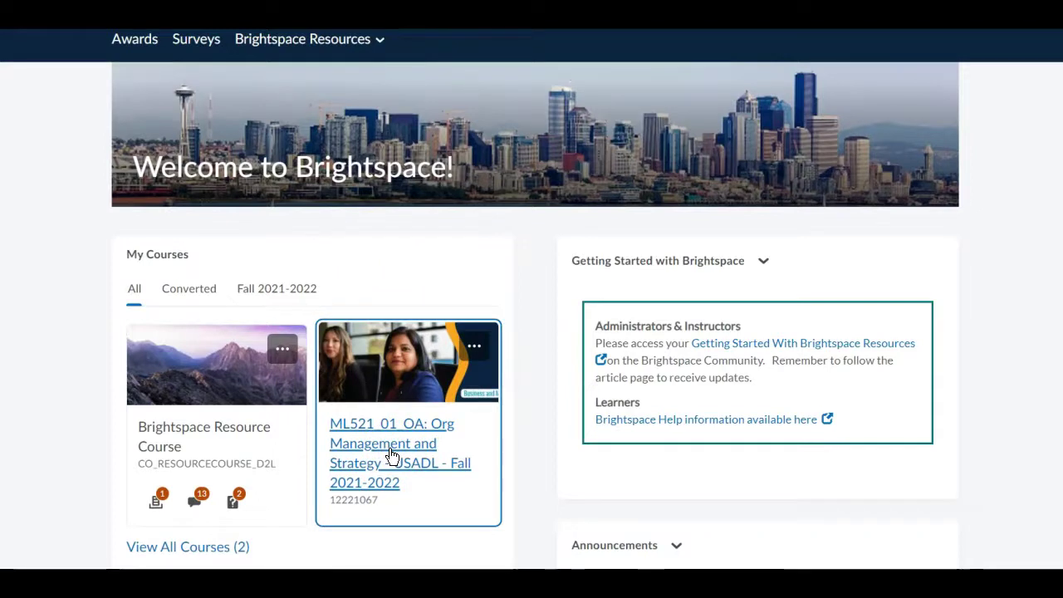
{"action": "left_click", "coordinate": [392, 452]}
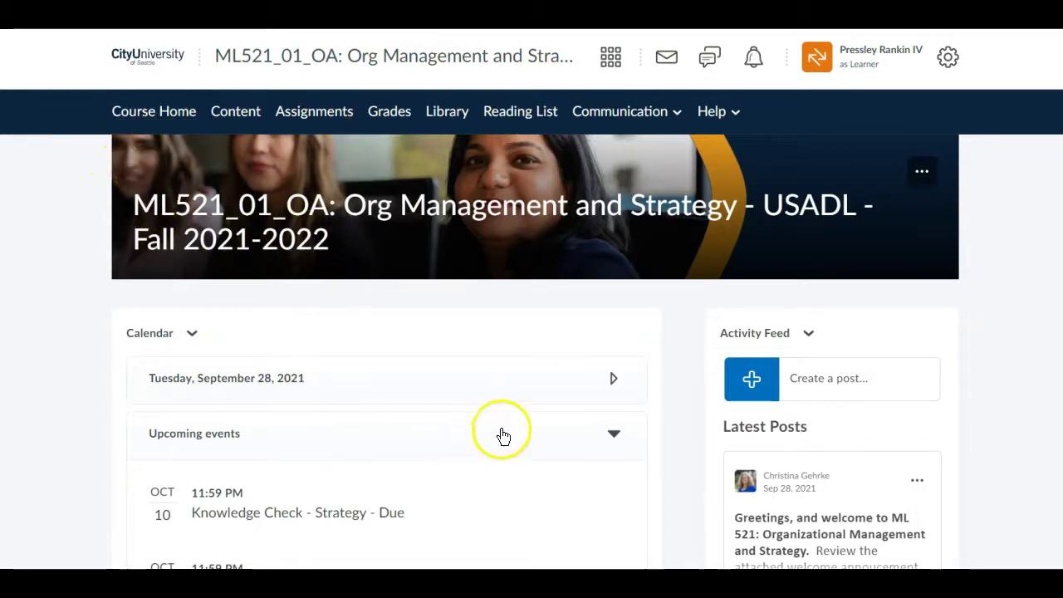
{"action": "scroll", "coordinate": [363, 392], "scroll_direction": "down", "scroll_amount": 1}
{"action": "scroll", "coordinate": [363, 392], "scroll_direction": "down", "scroll_amount": 1}
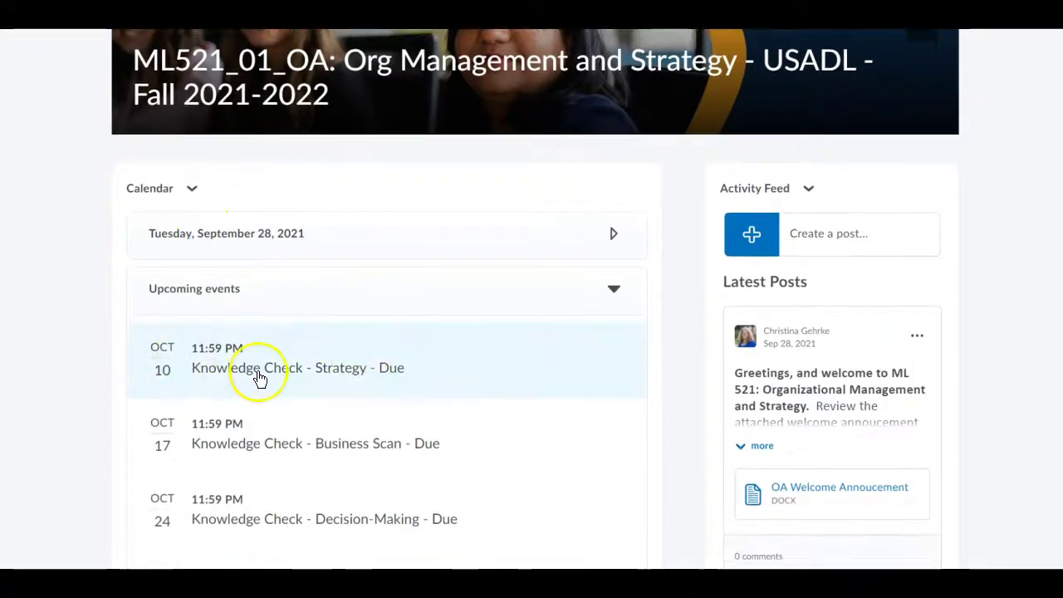
{"action": "scroll", "coordinate": [360, 363], "scroll_direction": "down", "scroll_amount": 2}
{"action": "scroll", "coordinate": [408, 349], "scroll_direction": "up", "scroll_amount": 2}
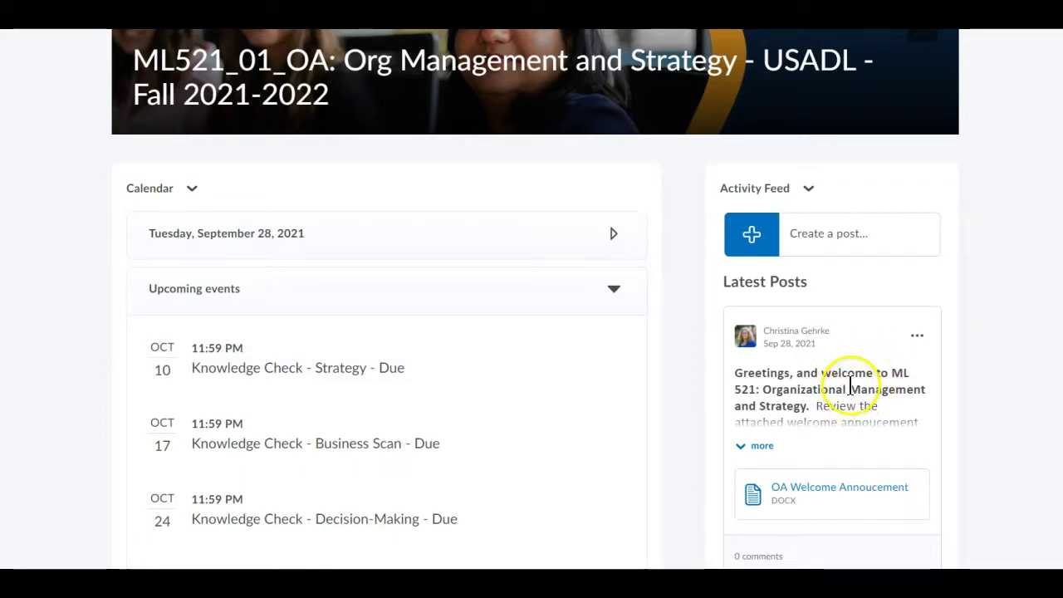
{"action": "scroll", "coordinate": [839, 353], "scroll_direction": "down", "scroll_amount": 2}
{"action": "left_click", "coordinate": [762, 303]}
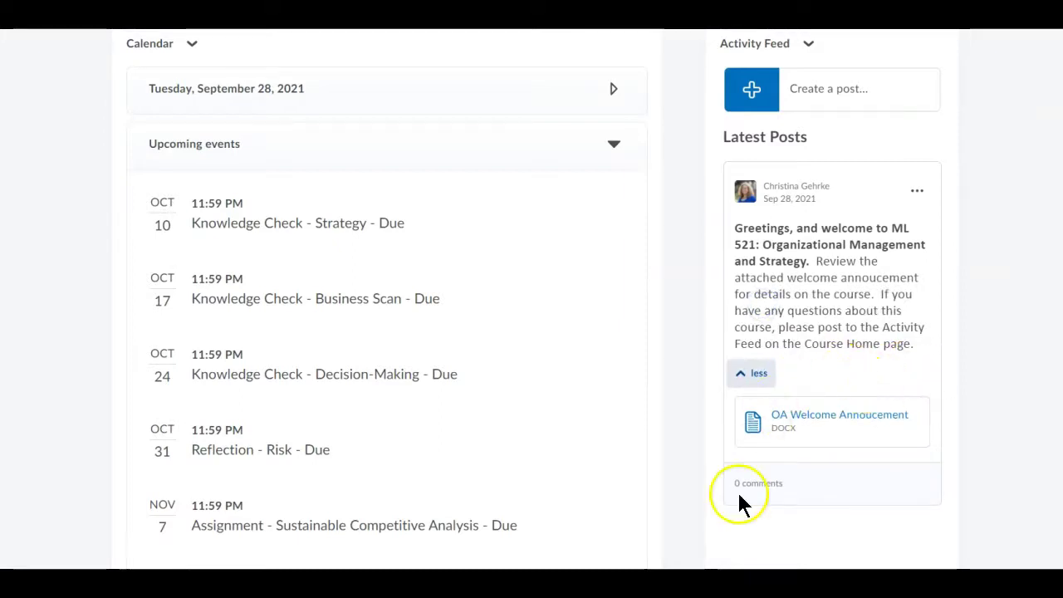
{"action": "left_click", "coordinate": [913, 193]}
{"action": "left_click", "coordinate": [913, 192]}
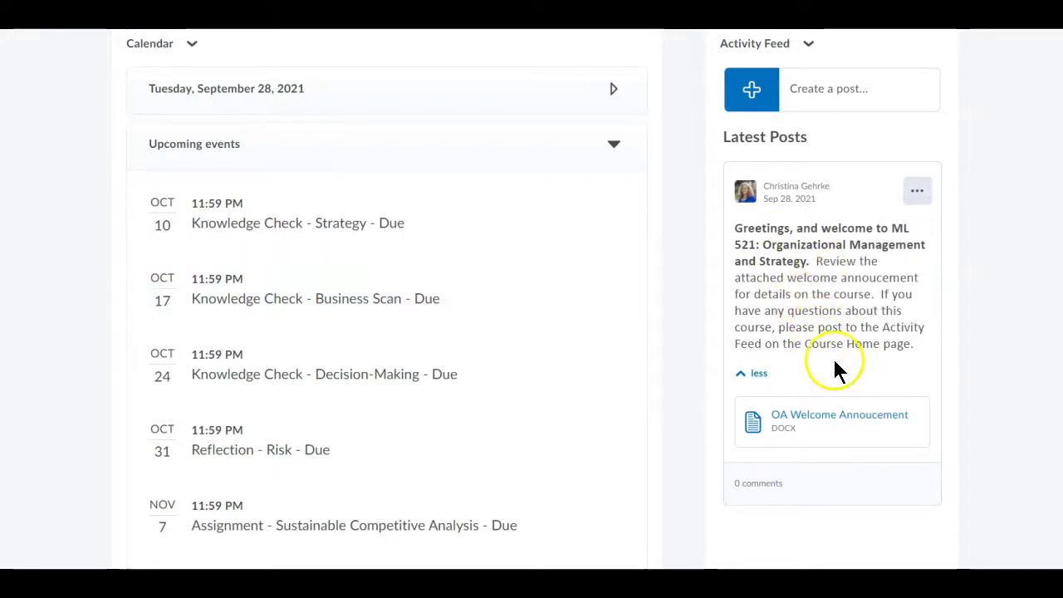
{"action": "scroll", "coordinate": [805, 353], "scroll_direction": "down", "scroll_amount": 2}
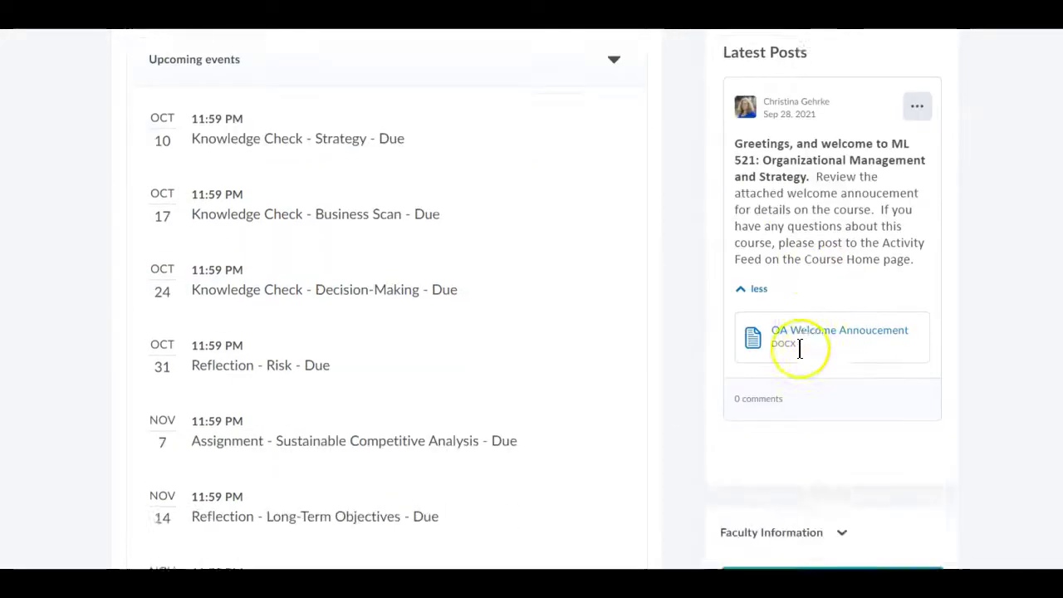
{"action": "scroll", "coordinate": [801, 355], "scroll_direction": "down", "scroll_amount": 5}
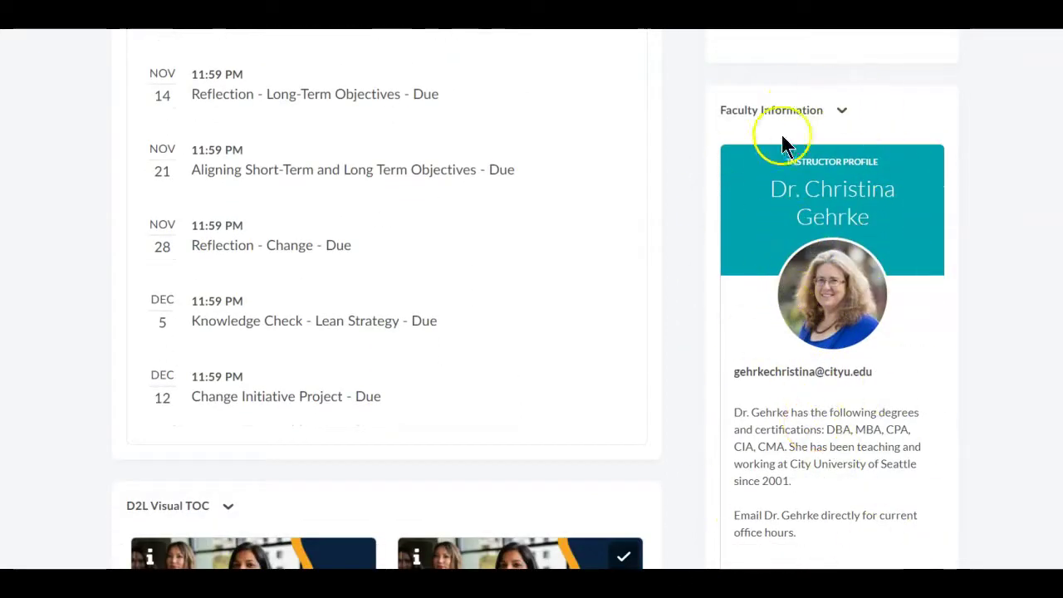
{"action": "scroll", "coordinate": [690, 203], "scroll_direction": "up", "scroll_amount": 1}
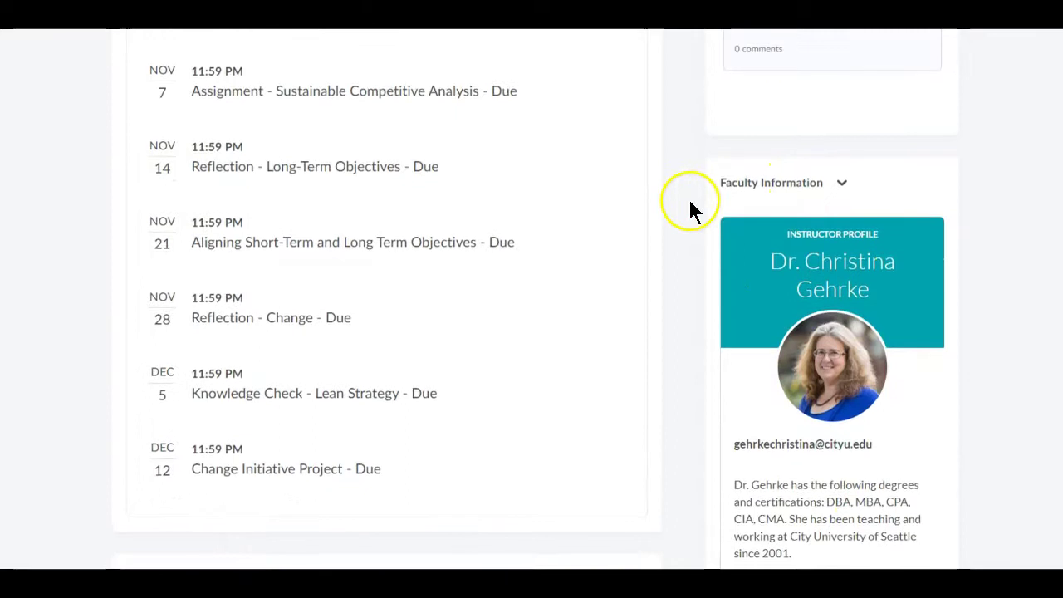
{"action": "scroll", "coordinate": [690, 203], "scroll_direction": "down", "scroll_amount": 6}
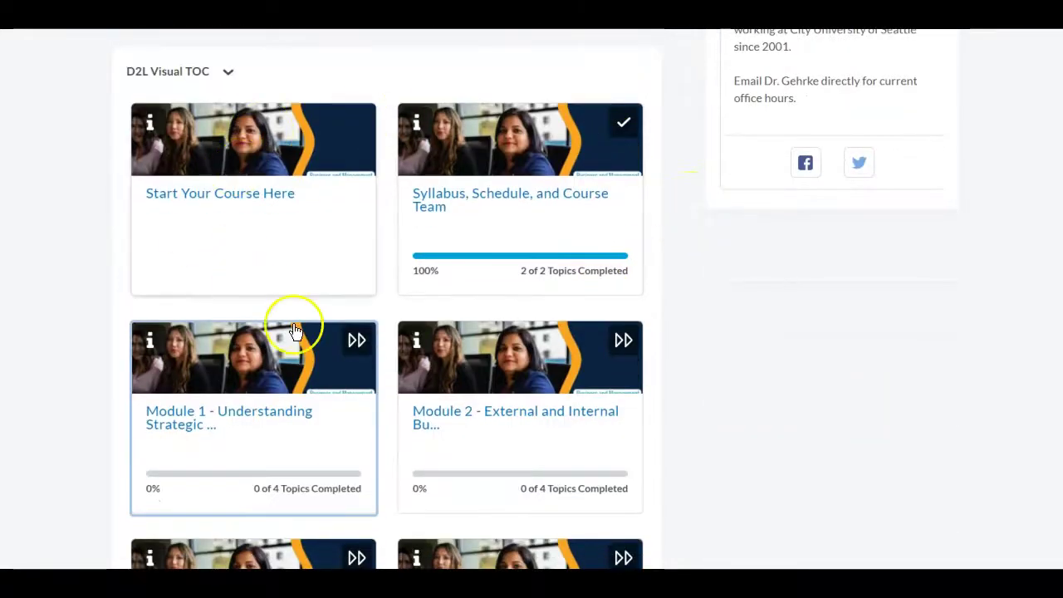
{"action": "scroll", "coordinate": [501, 382], "scroll_direction": "down", "scroll_amount": 2}
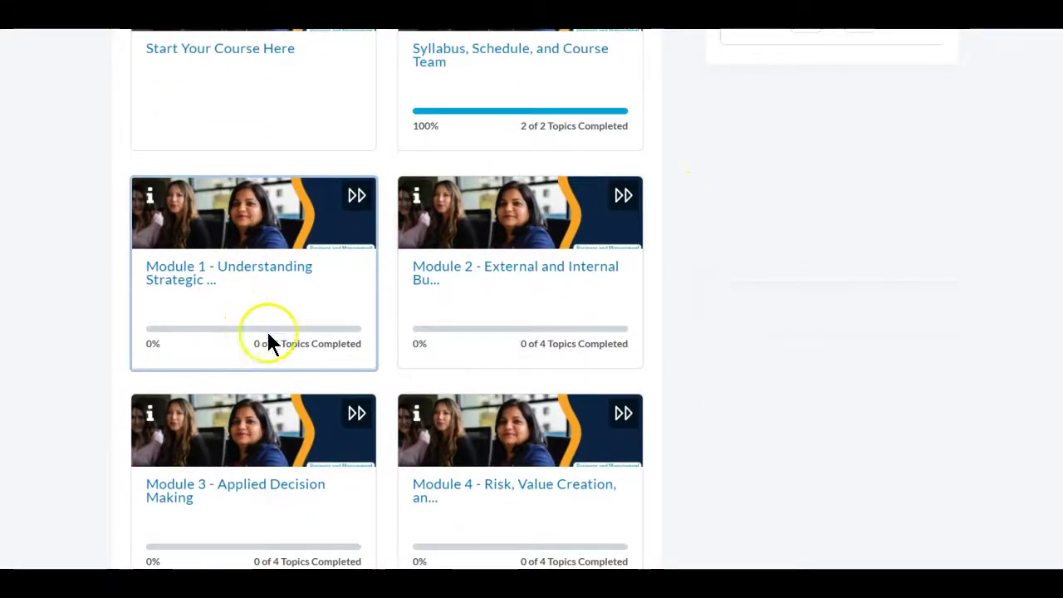
{"action": "scroll", "coordinate": [630, 342], "scroll_direction": "down", "scroll_amount": 1}
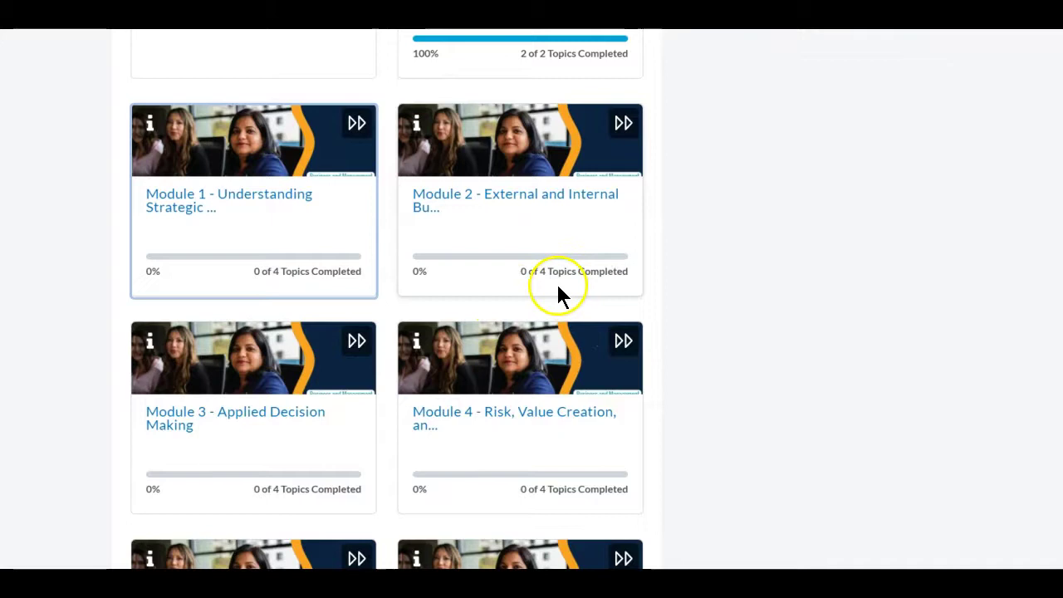
{"action": "scroll", "coordinate": [557, 289], "scroll_direction": "up", "scroll_amount": 1}
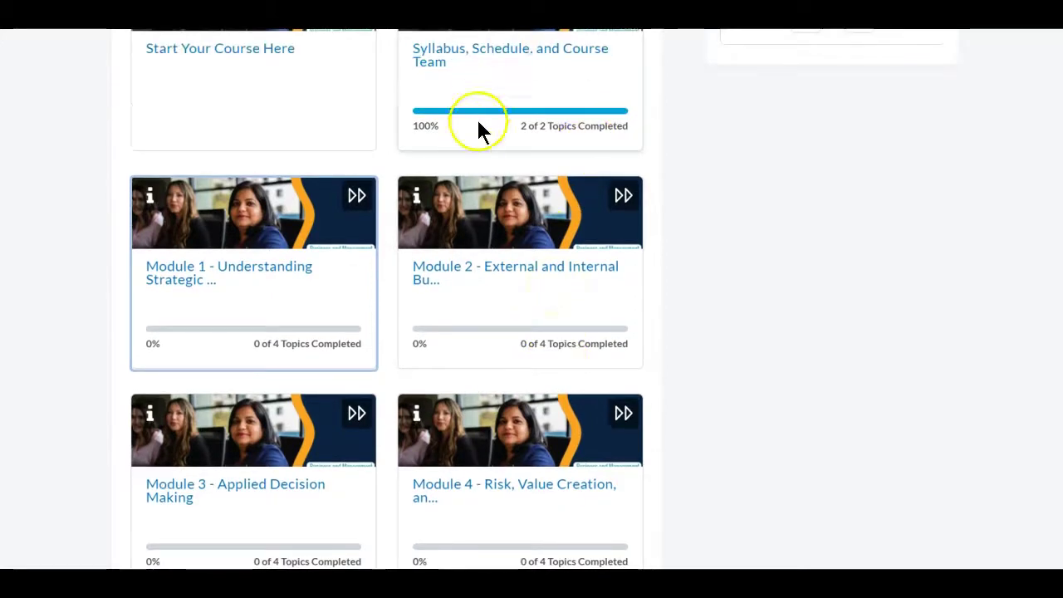
{"action": "scroll", "coordinate": [505, 174], "scroll_direction": "up", "scroll_amount": 2}
{"action": "scroll", "coordinate": [509, 174], "scroll_direction": "up", "scroll_amount": 15}
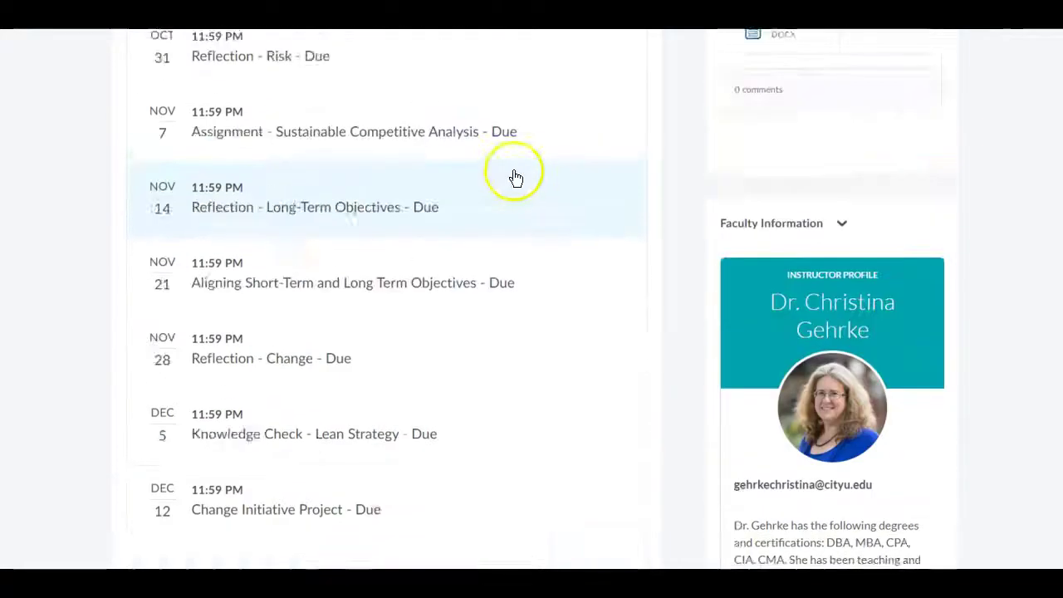
{"action": "scroll", "coordinate": [515, 176], "scroll_direction": "up", "scroll_amount": 1}
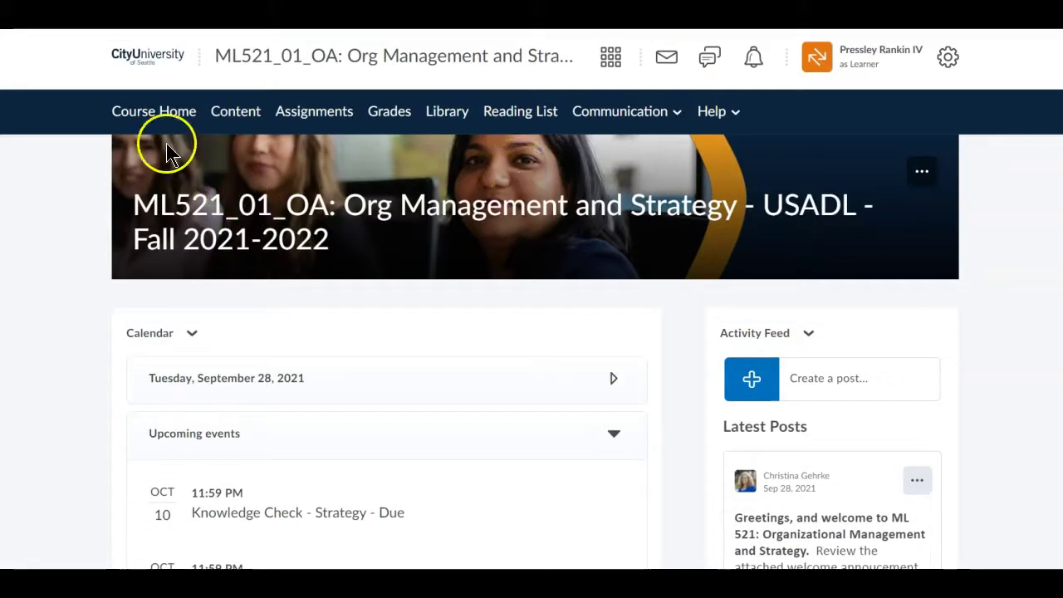
Browse Start Your Course Here in course Content, then view the Syllabus, Schedule, and Course Team module.
{"action": "left_click", "coordinate": [239, 120]}
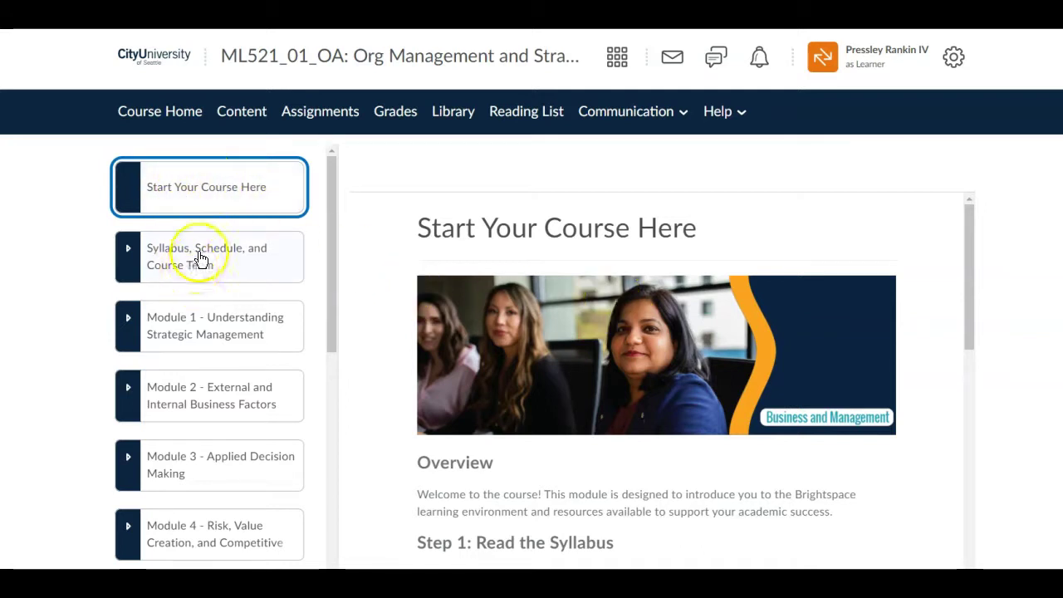
{"action": "scroll", "coordinate": [673, 274], "scroll_direction": "down", "scroll_amount": 3}
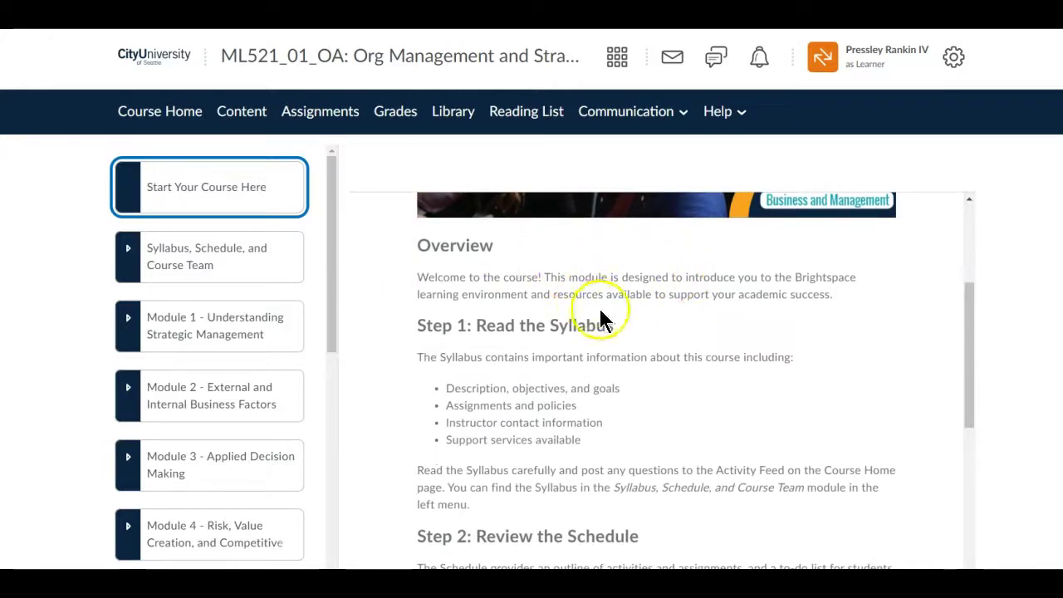
{"action": "scroll", "coordinate": [540, 280], "scroll_direction": "down", "scroll_amount": 1}
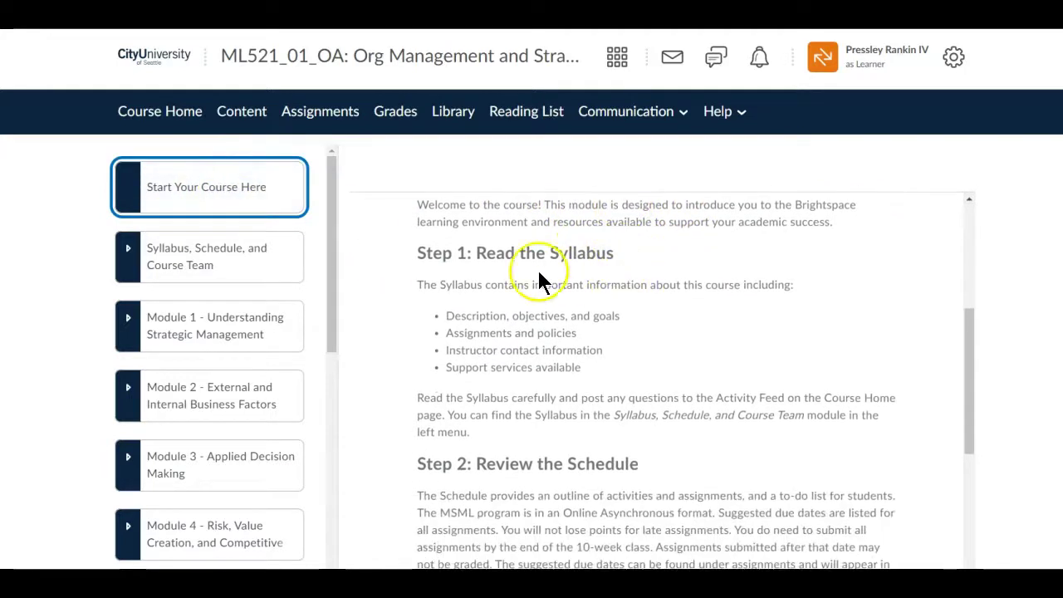
{"action": "scroll", "coordinate": [545, 393], "scroll_direction": "down", "scroll_amount": 2}
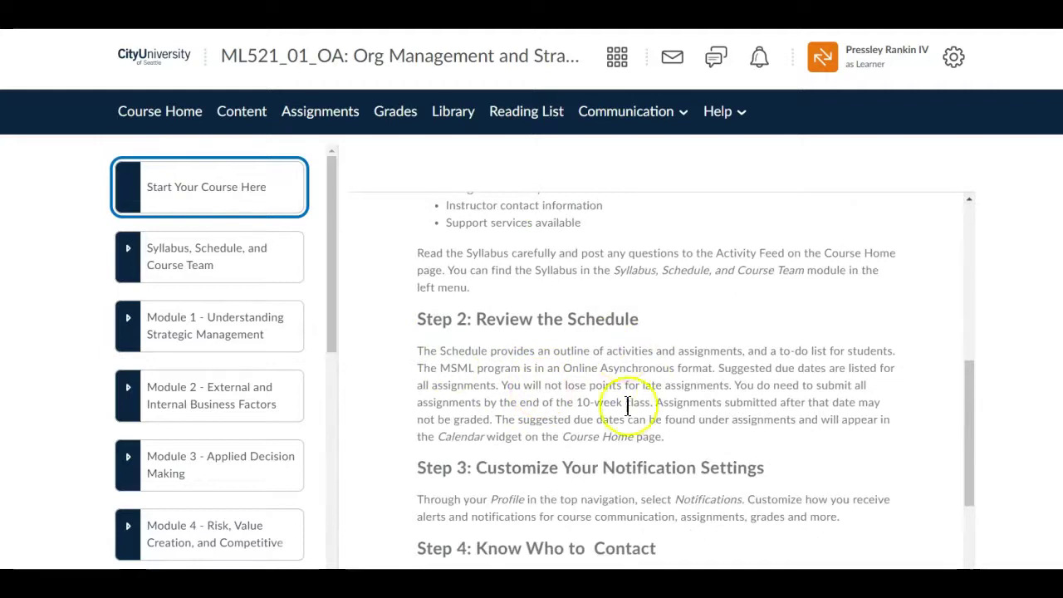
{"action": "scroll", "coordinate": [612, 432], "scroll_direction": "down", "scroll_amount": 2}
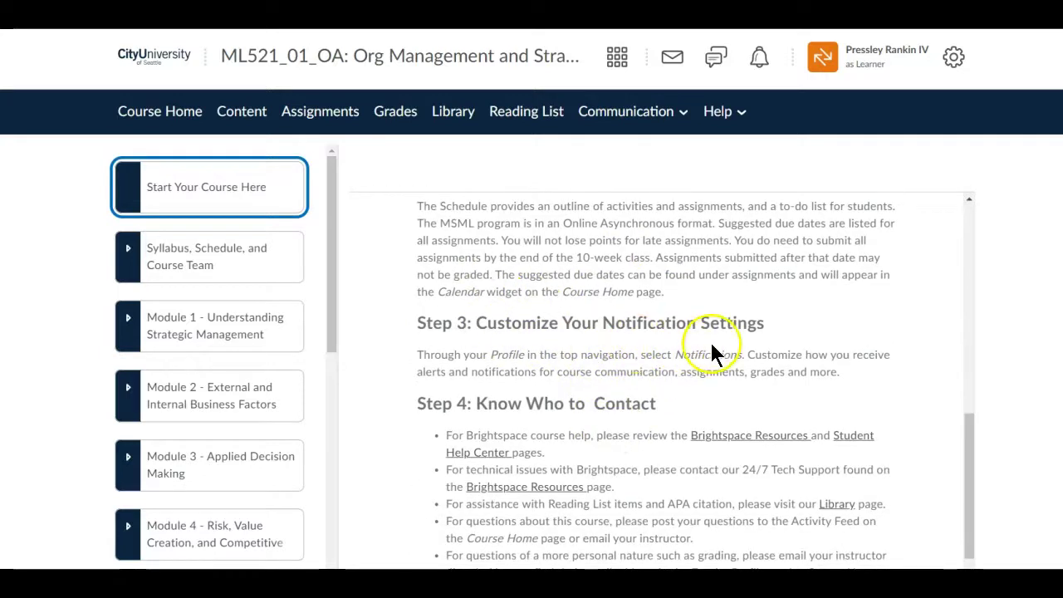
{"action": "scroll", "coordinate": [664, 359], "scroll_direction": "down", "scroll_amount": 1}
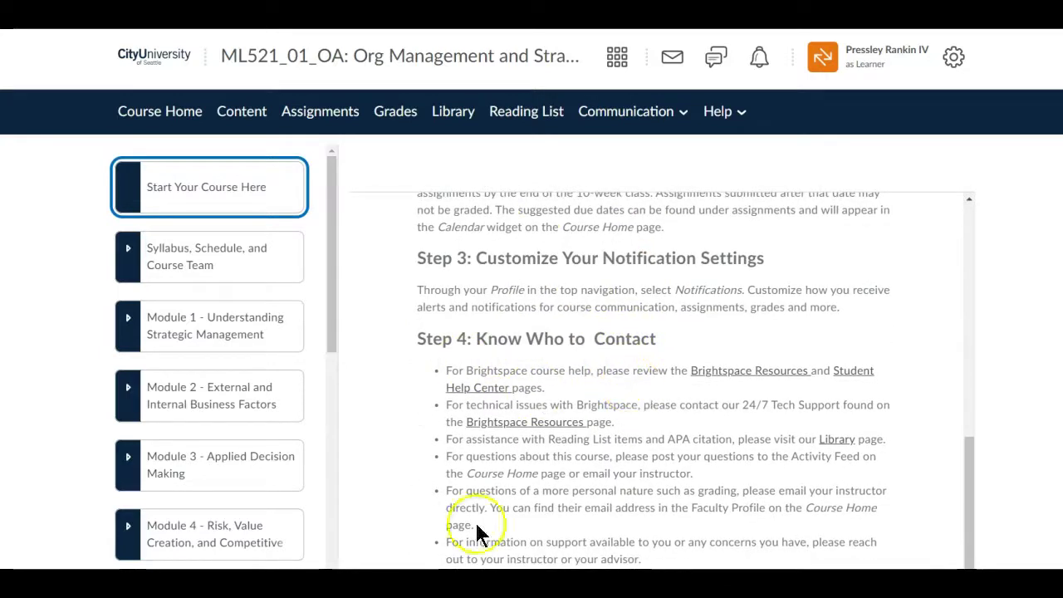
{"action": "left_click", "coordinate": [197, 269]}
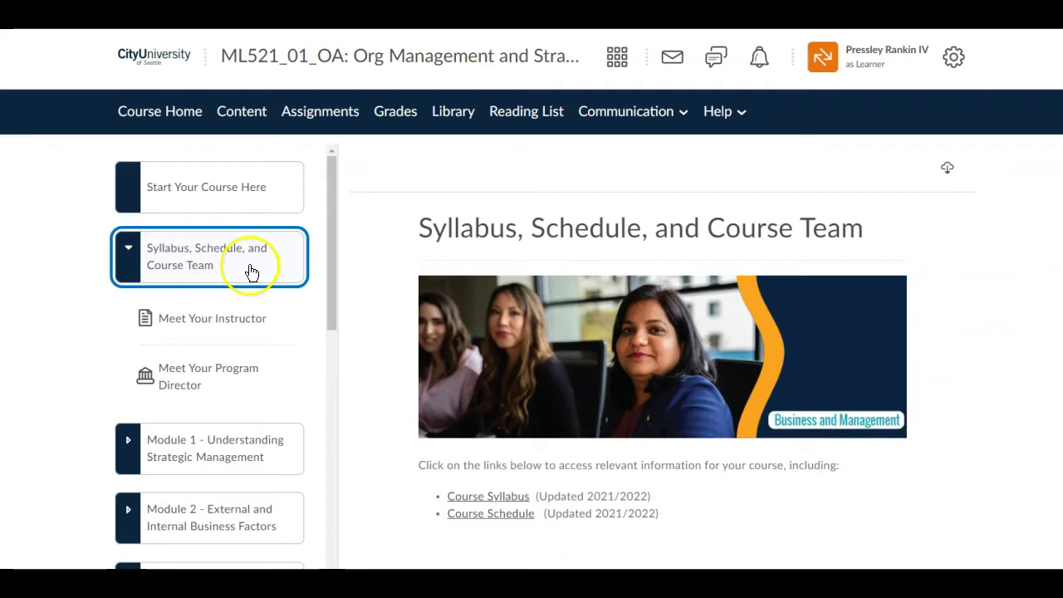
{"action": "left_click", "coordinate": [212, 322]}
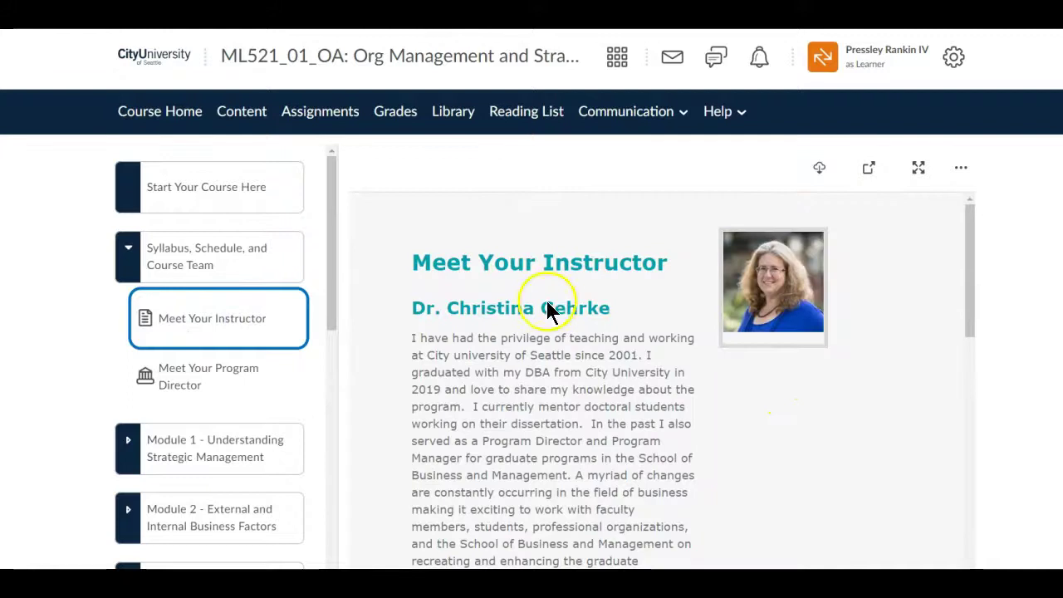
{"action": "scroll", "coordinate": [665, 461], "scroll_direction": "down", "scroll_amount": 10}
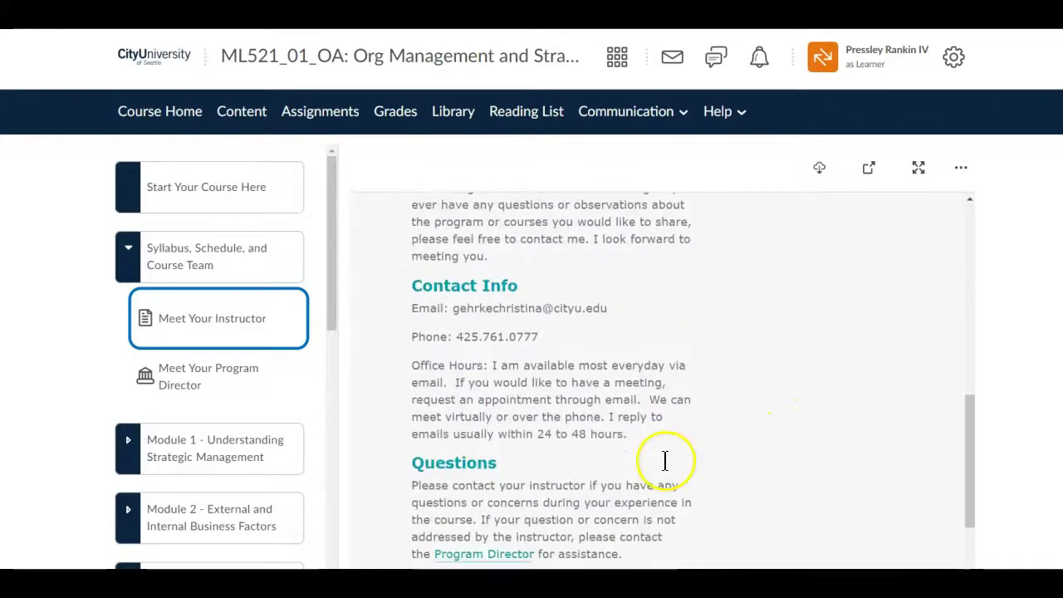
{"action": "left_click", "coordinate": [190, 394]}
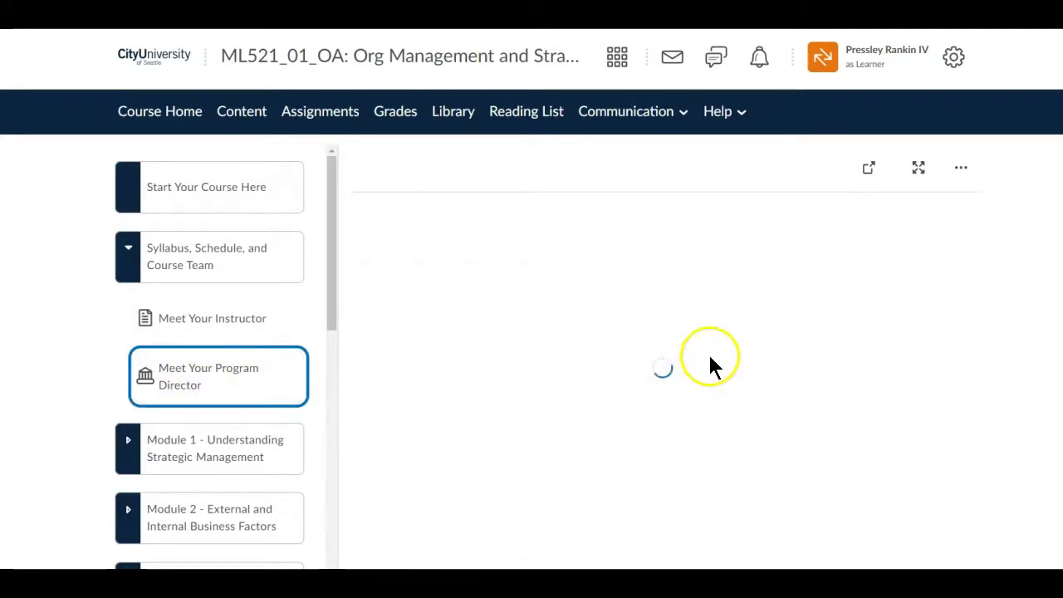
{"action": "scroll", "coordinate": [628, 486], "scroll_direction": "down", "scroll_amount": 5}
{"action": "scroll", "coordinate": [628, 481], "scroll_direction": "down", "scroll_amount": 3}
{"action": "scroll", "coordinate": [636, 498], "scroll_direction": "up", "scroll_amount": 6}
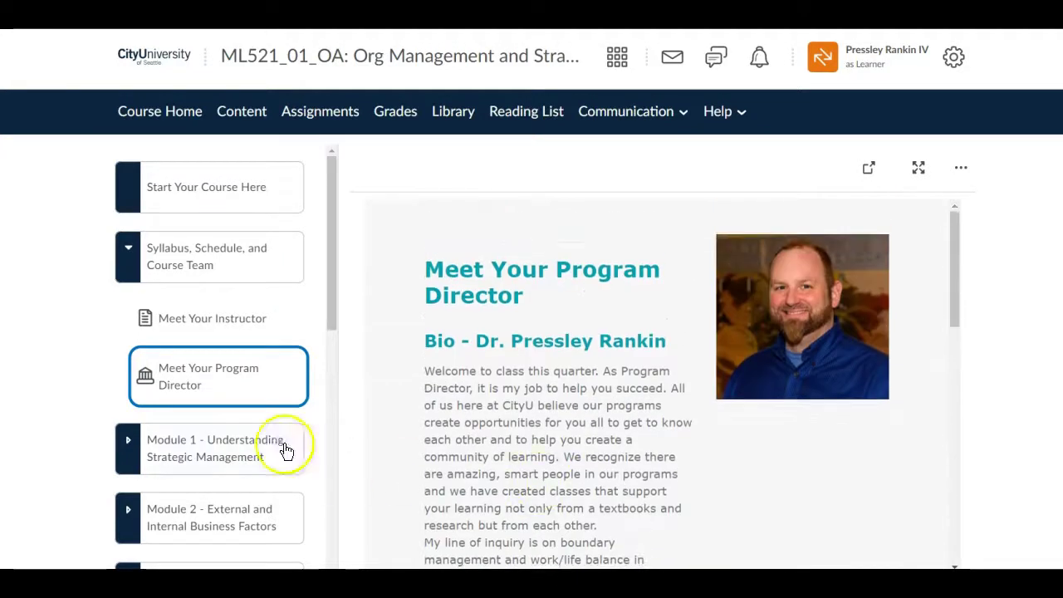
{"action": "left_click", "coordinate": [129, 257]}
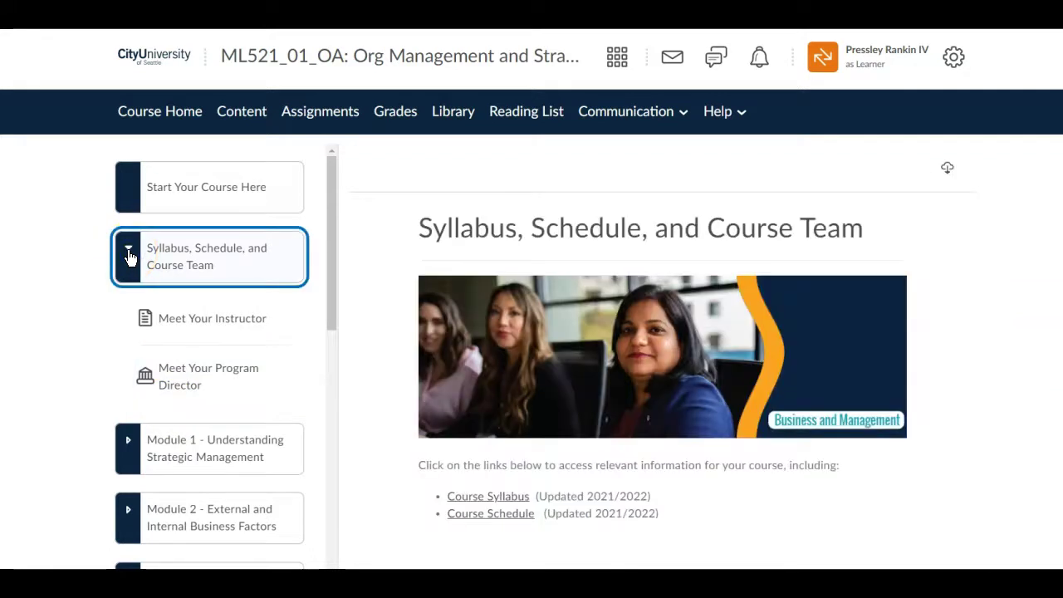